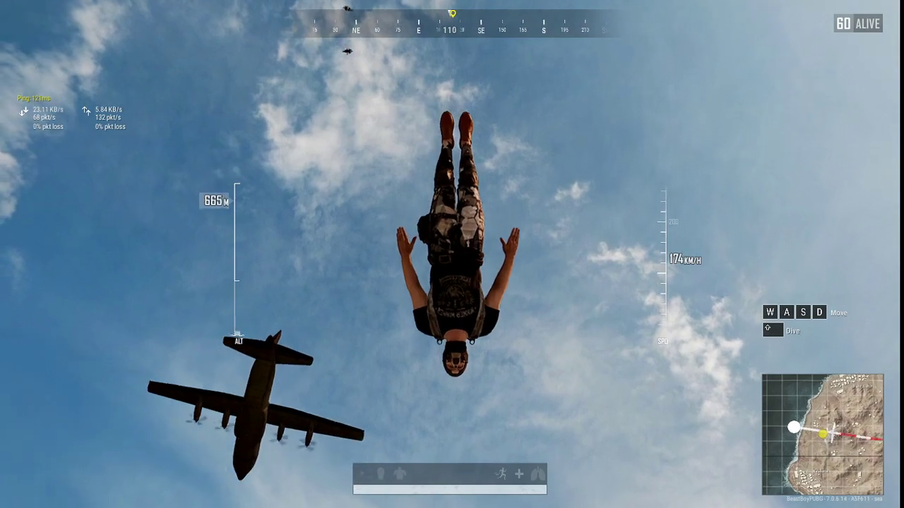
key(m)
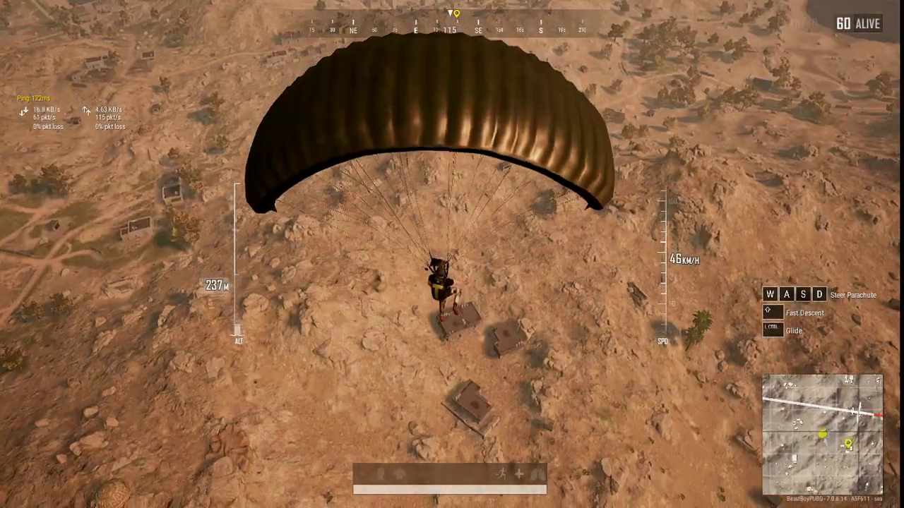
key(w)
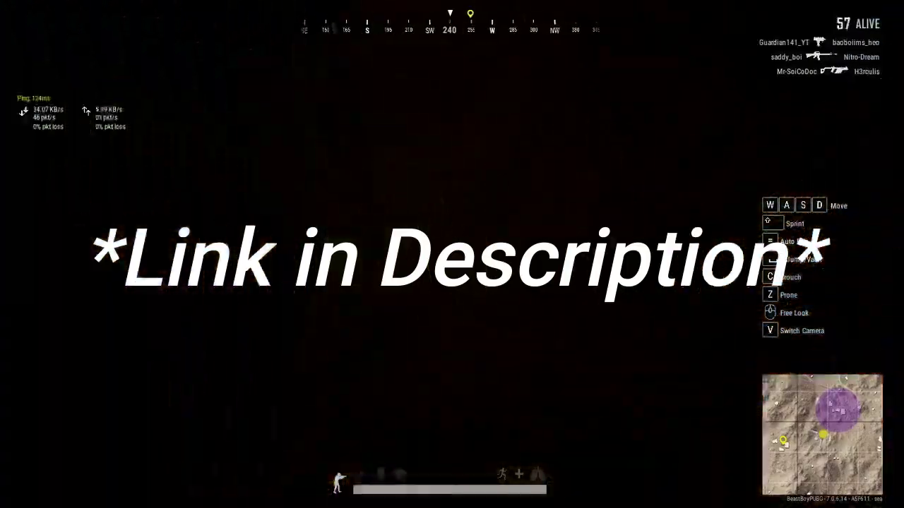
key(w)
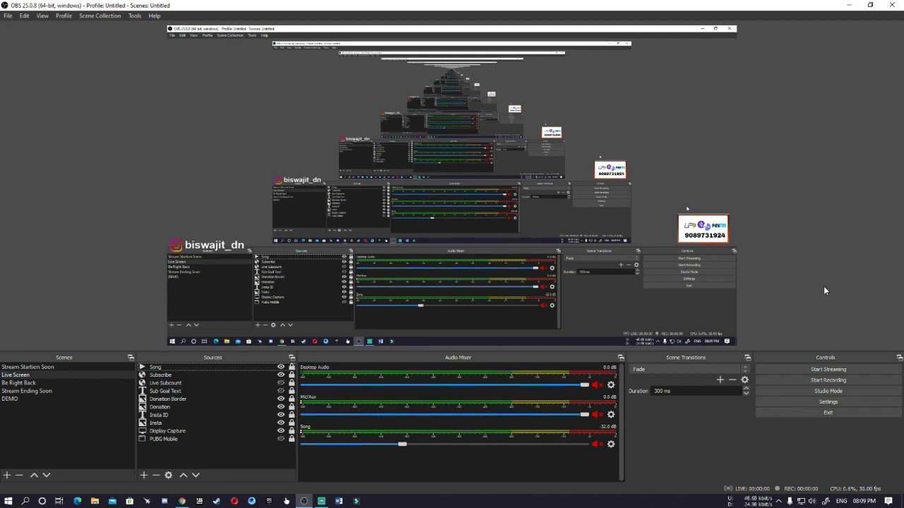
Open the OBS settings and review the process priority options in the advanced settings
click(828, 401)
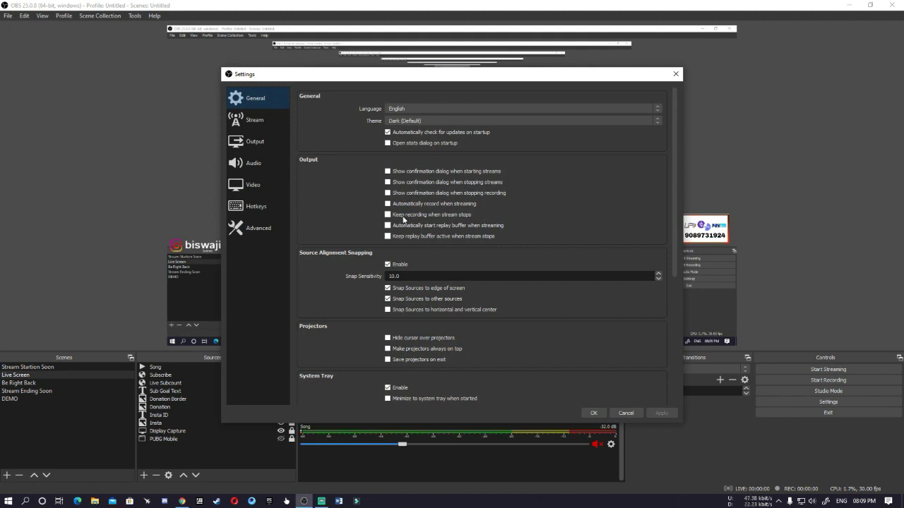
click(252, 141)
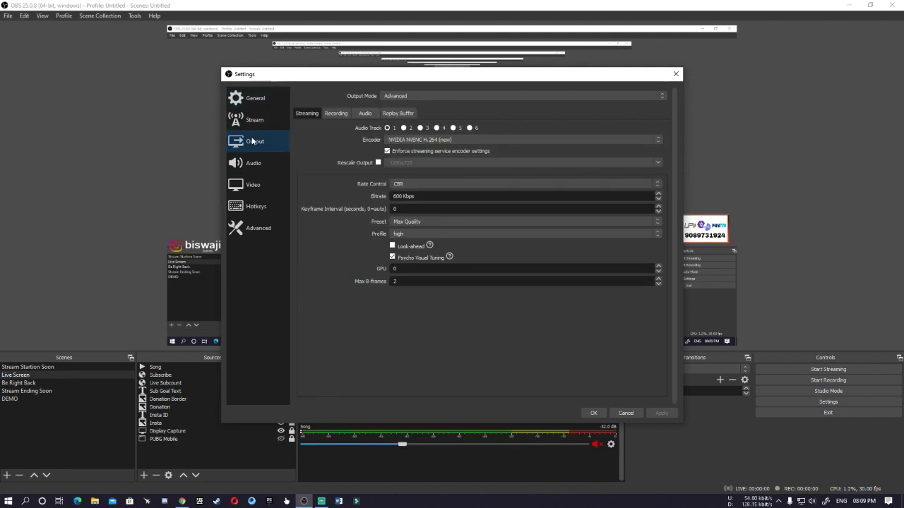
click(281, 230)
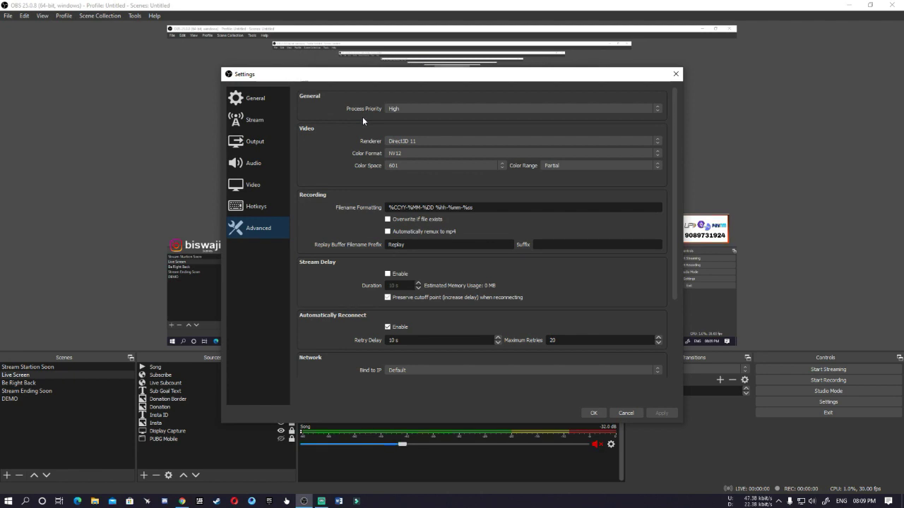
click(409, 109)
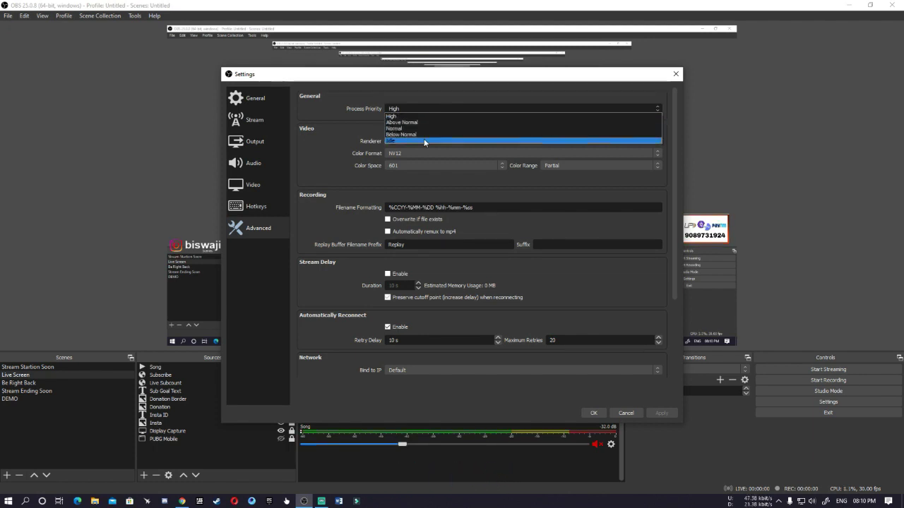
click(324, 103)
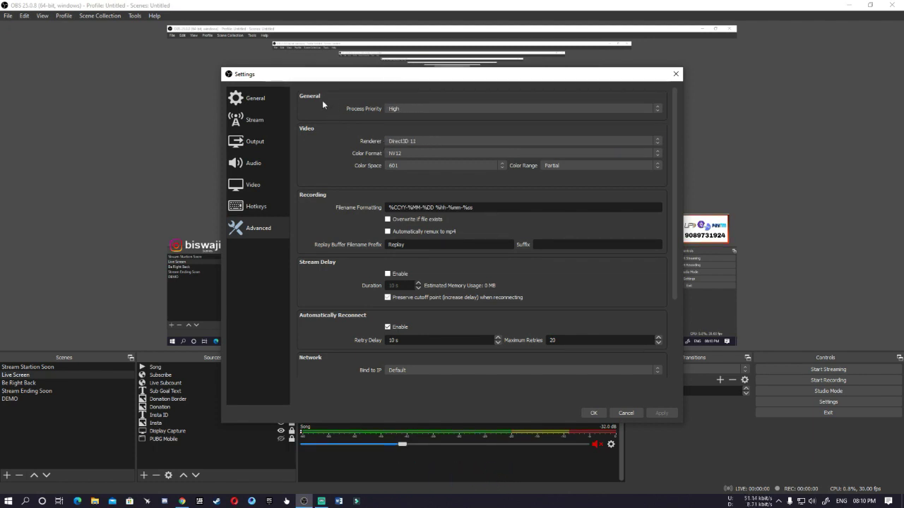
click(418, 112)
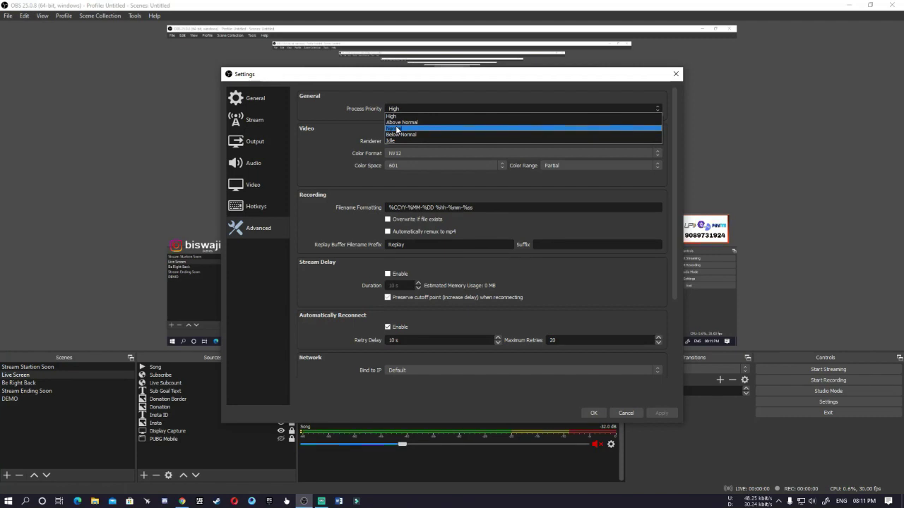
click(450, 113)
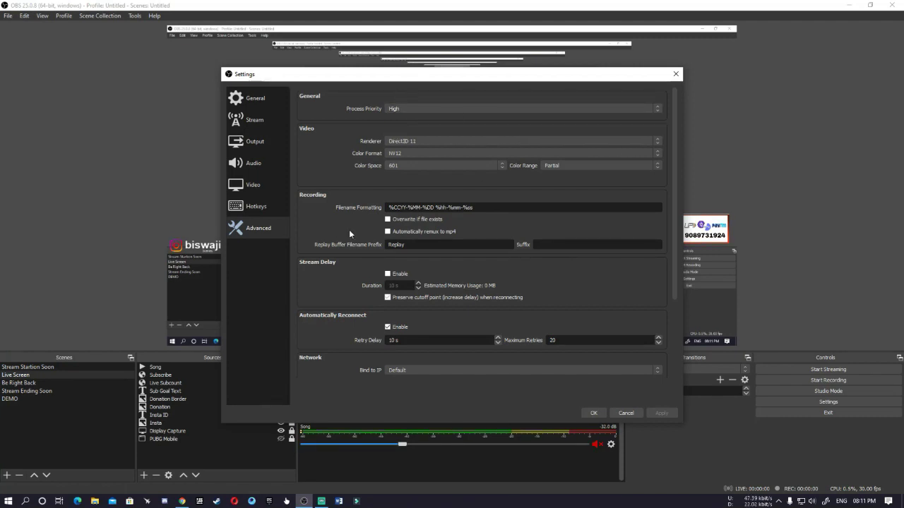
Try the Simple output mode in the output settings and switch back to Advanced
click(244, 140)
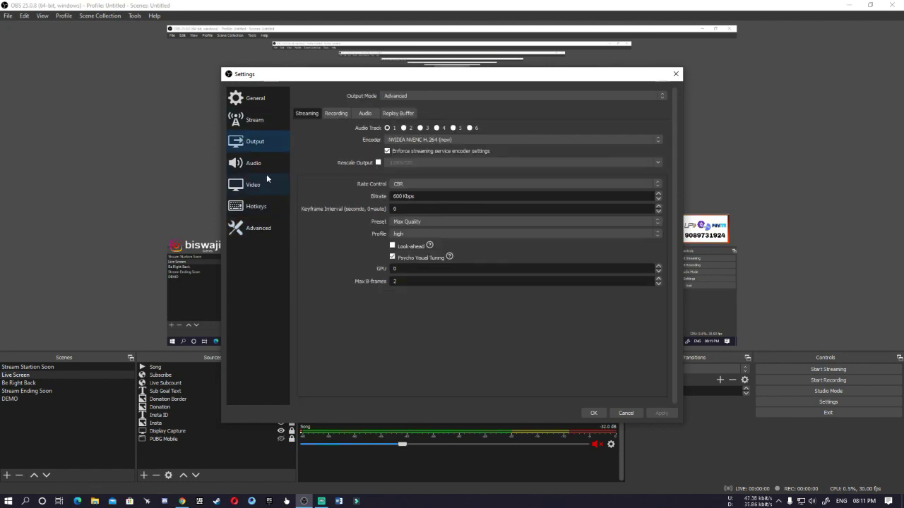
click(399, 96)
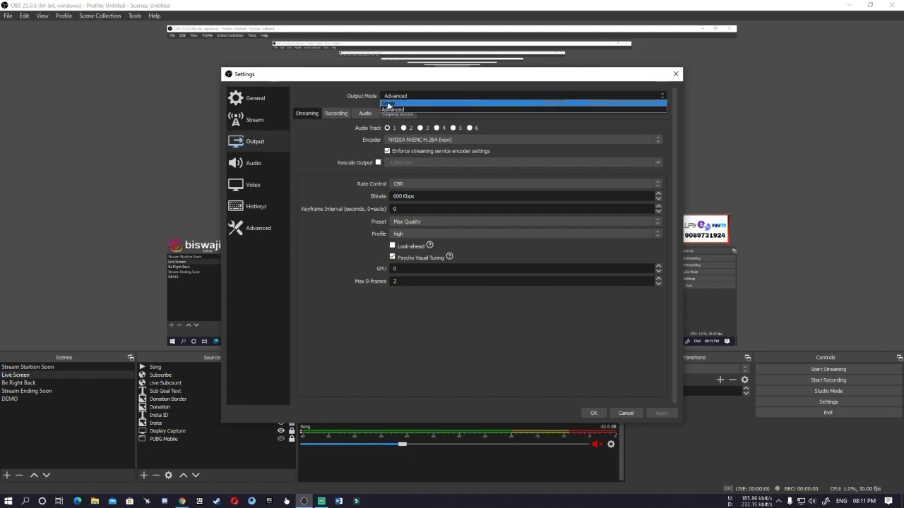
click(387, 103)
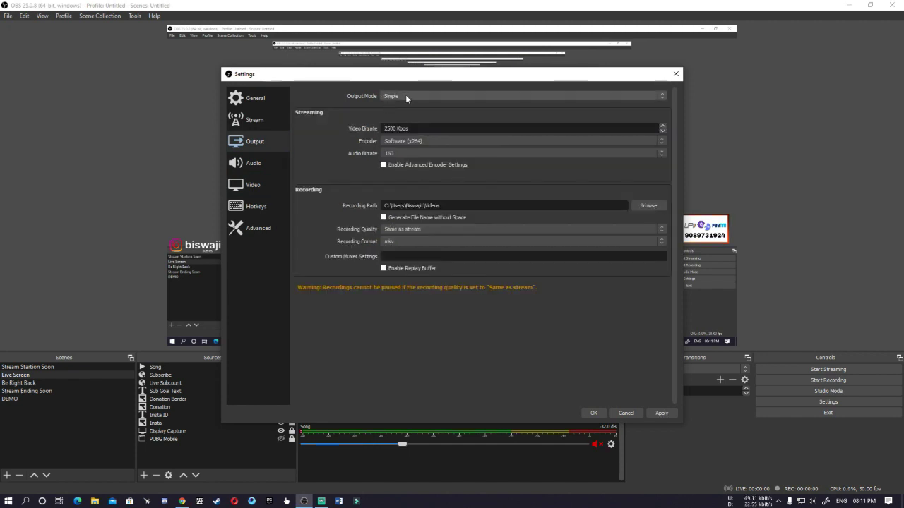
click(406, 95)
click(403, 108)
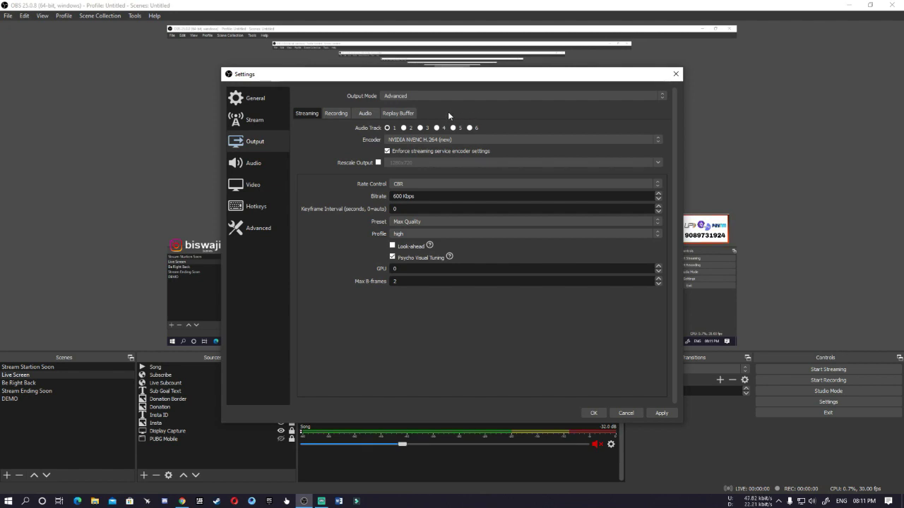
Select NVIDIA NVENC H.264 (new) as the streaming encoder and review the rate control options
click(418, 140)
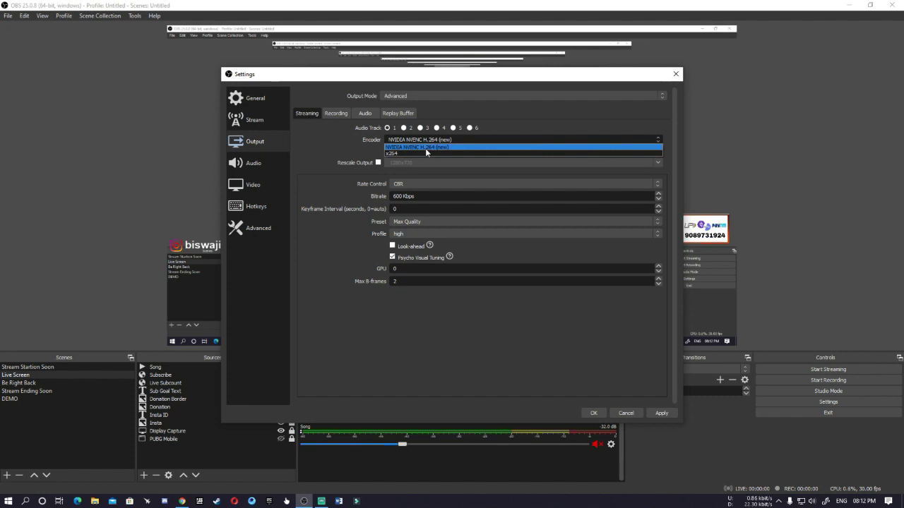
click(426, 148)
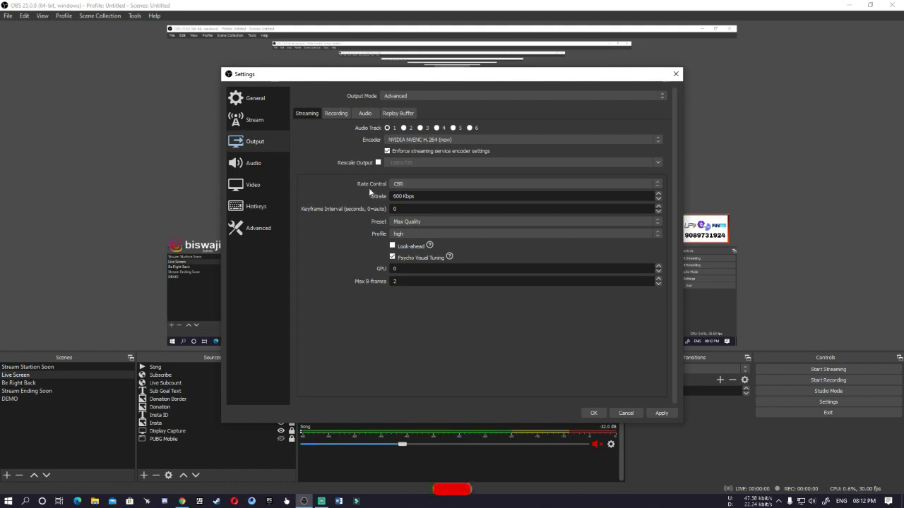
click(404, 185)
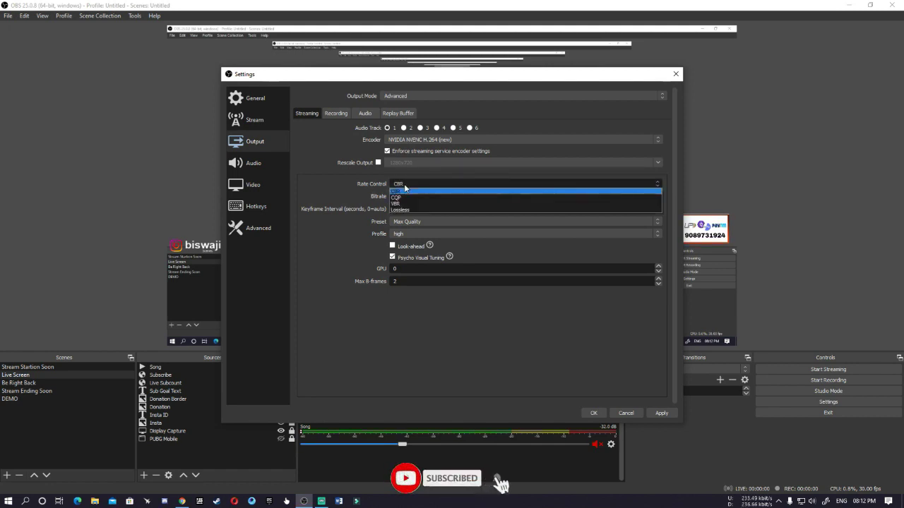
click(423, 181)
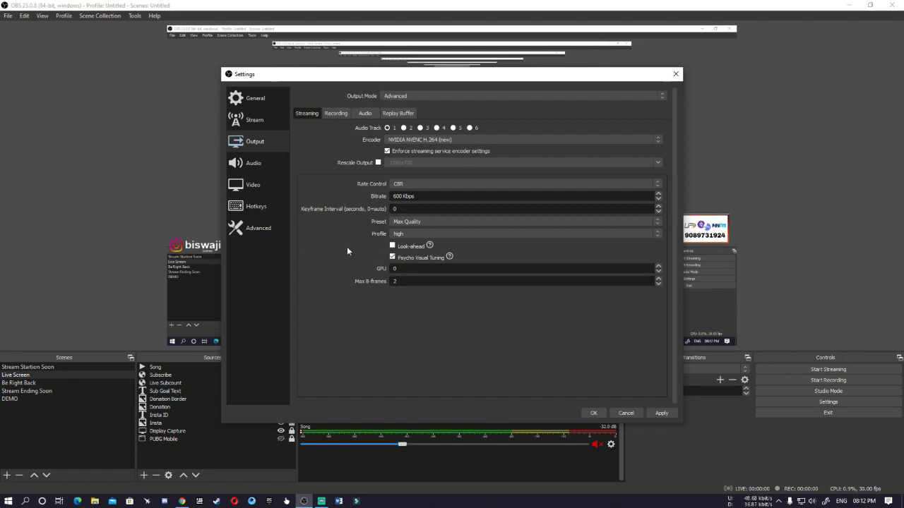
Check the "live stream bitrate list" search results in Chrome, and return to OBS to view the video settings
click(183, 501)
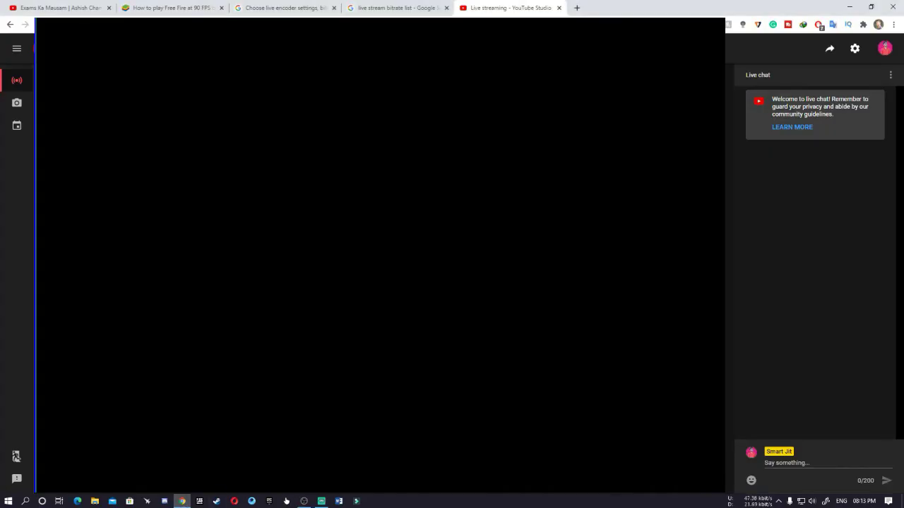
click(387, 7)
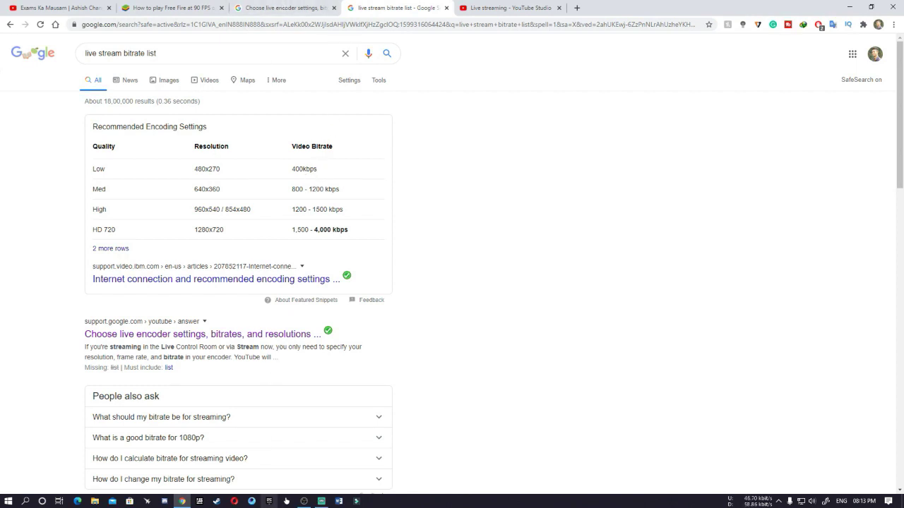
click(304, 502)
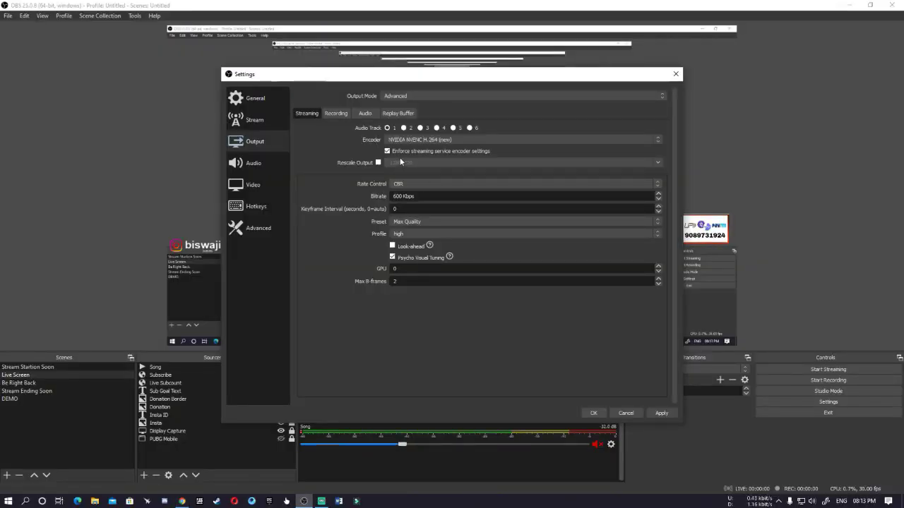
click(248, 187)
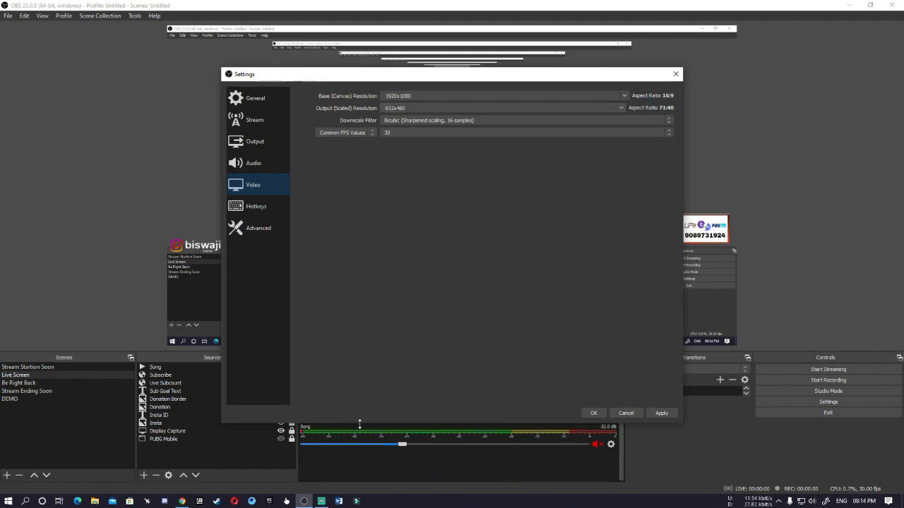
Switch to Chrome and examine the recommended bitrate range for each resolution in the YouTube Help article on live encoder settings
mouse_move(328, 506)
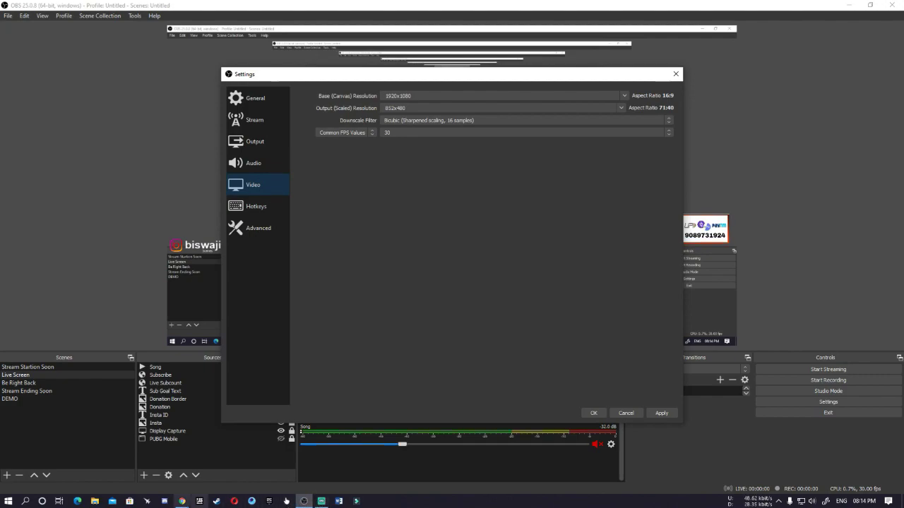
key(alt+Tab)
click(295, 7)
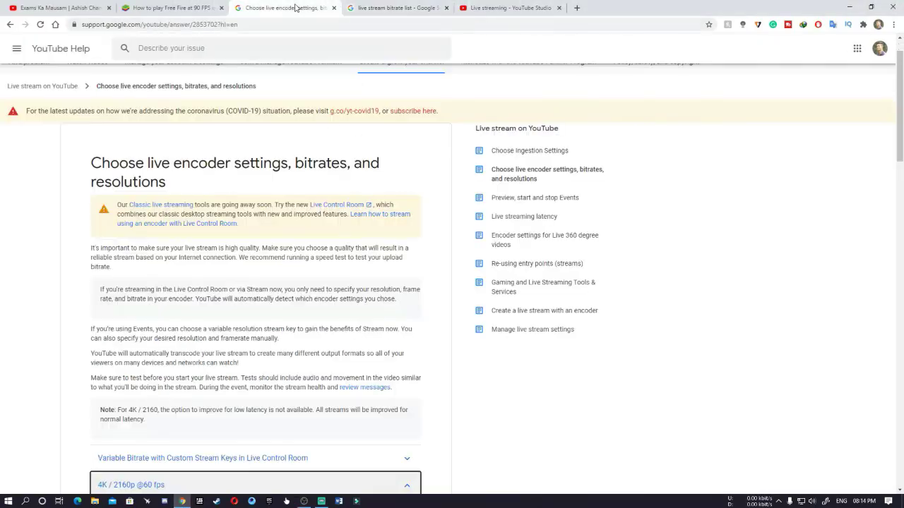
scroll(329, 240, down, 6)
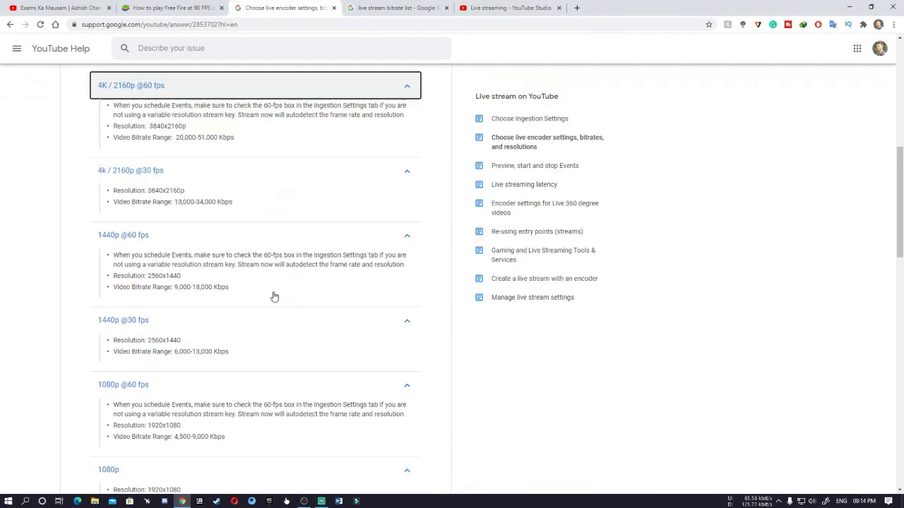
scroll(274, 296, down, 2)
scroll(274, 296, down, 7)
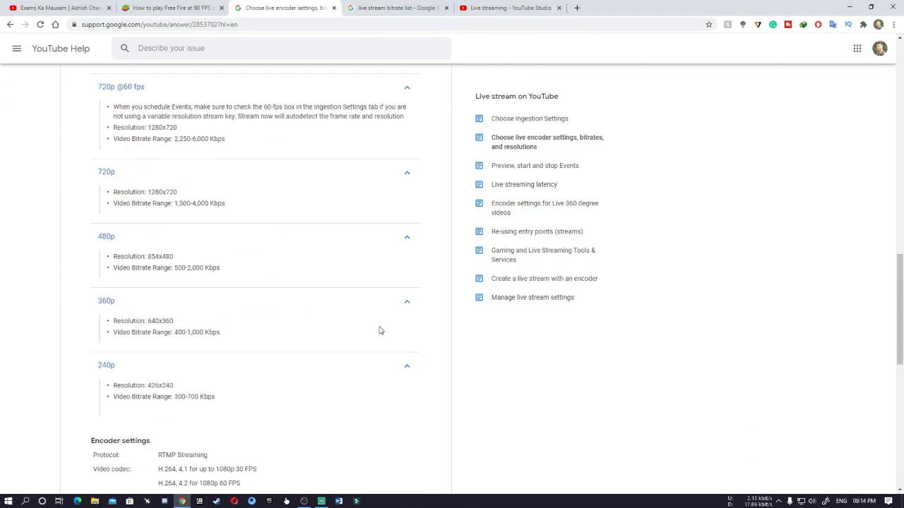
scroll(290, 271, up, 1)
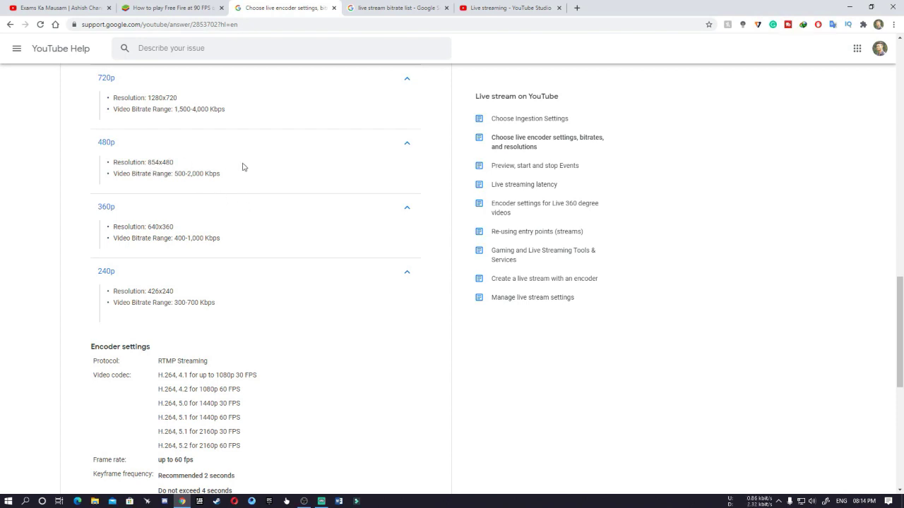
scroll(250, 168, up, 2)
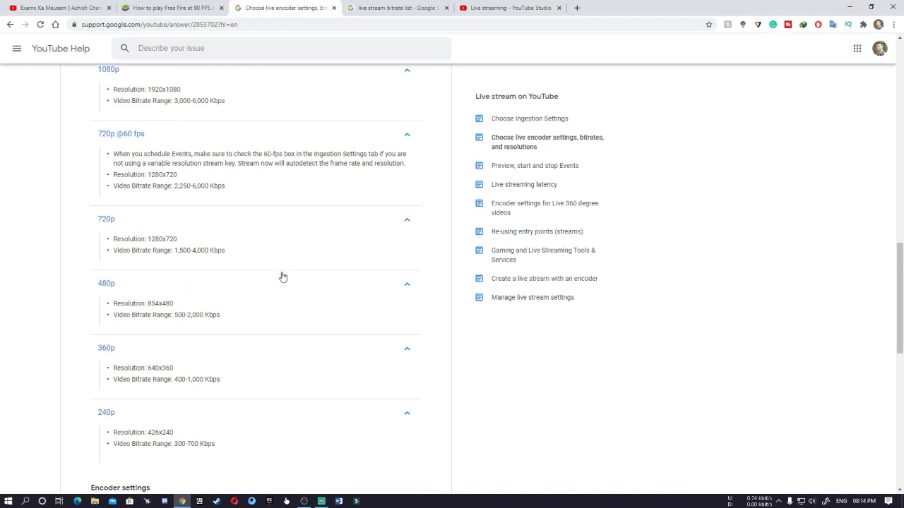
scroll(190, 295, down, 1)
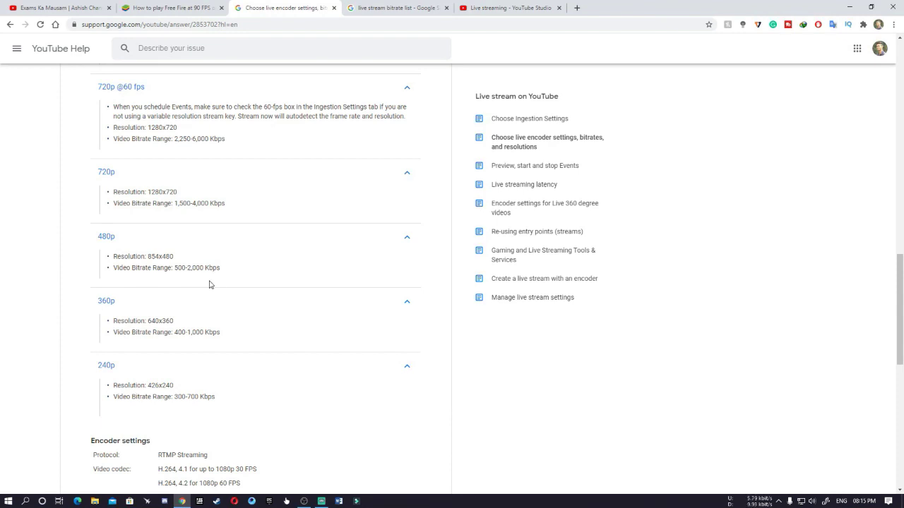
scroll(227, 267, up, 2)
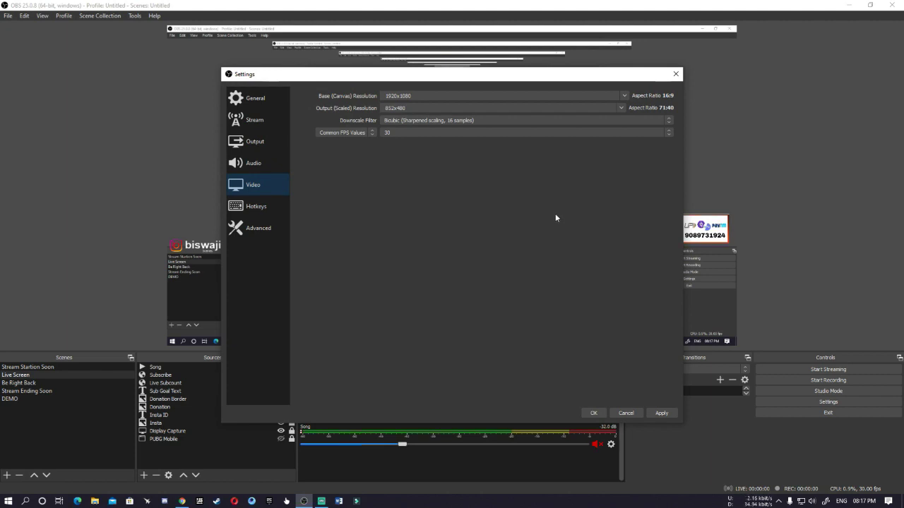
Review the available downscale filter options in the OBS video settings
click(468, 120)
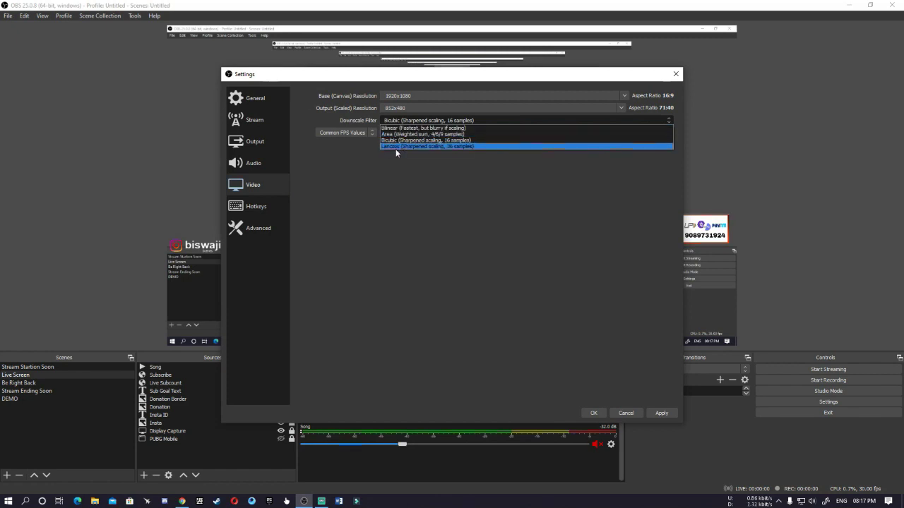
click(315, 115)
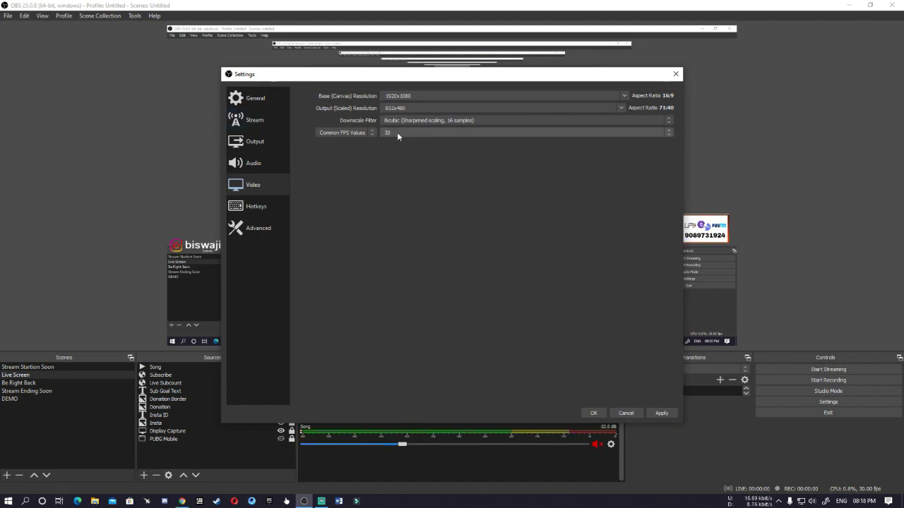
Review the encoder preset and profile options in the streaming output settings
click(262, 143)
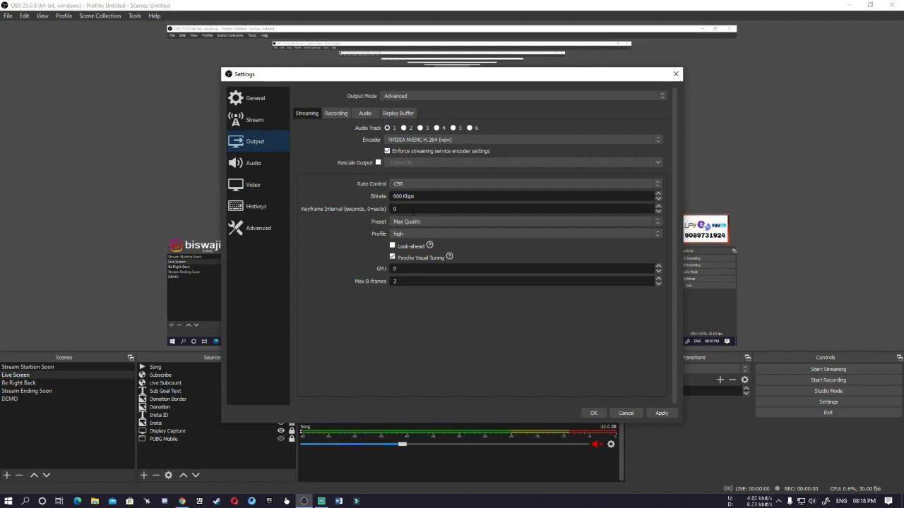
click(406, 222)
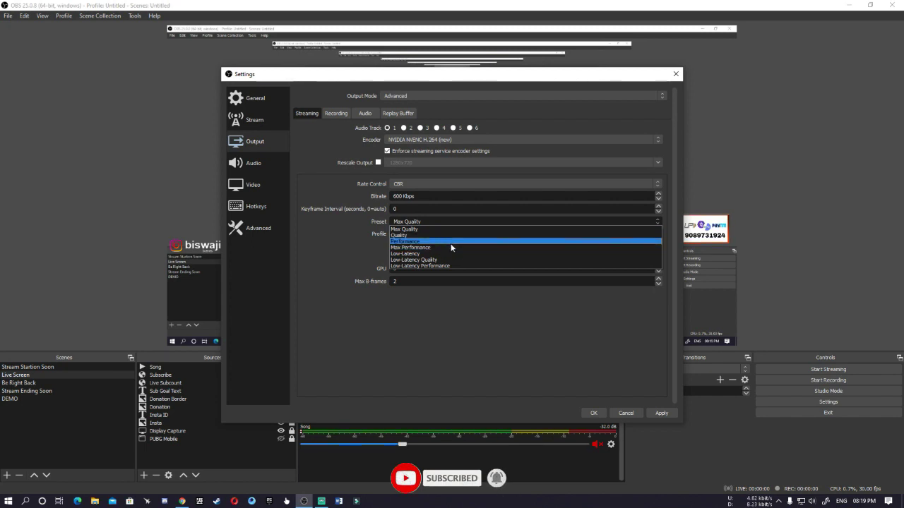
click(338, 243)
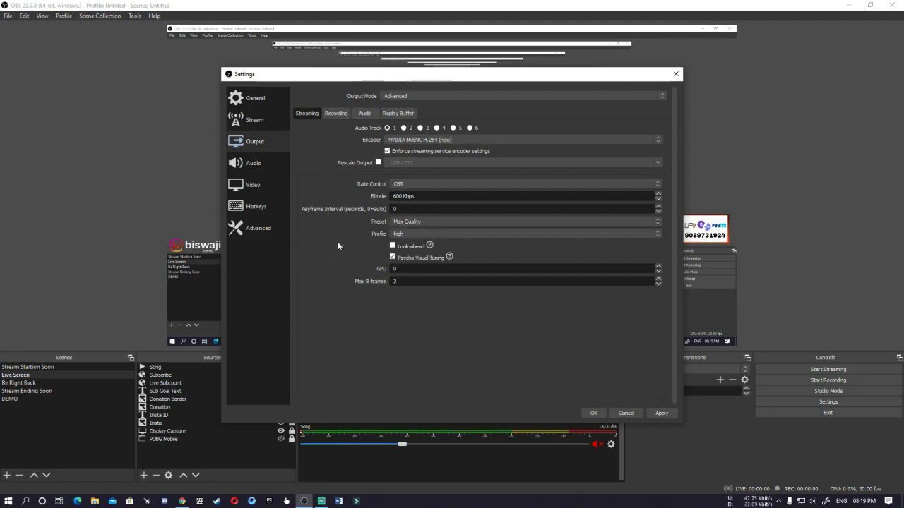
click(414, 236)
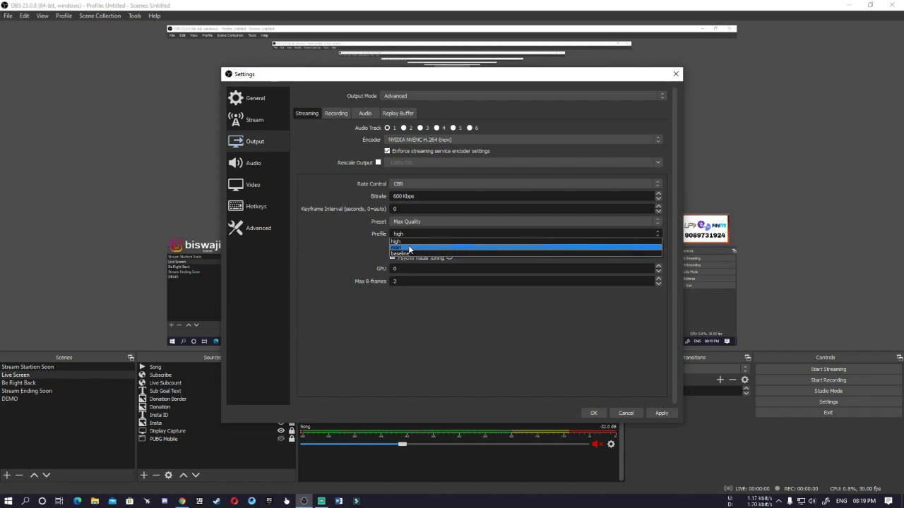
click(351, 243)
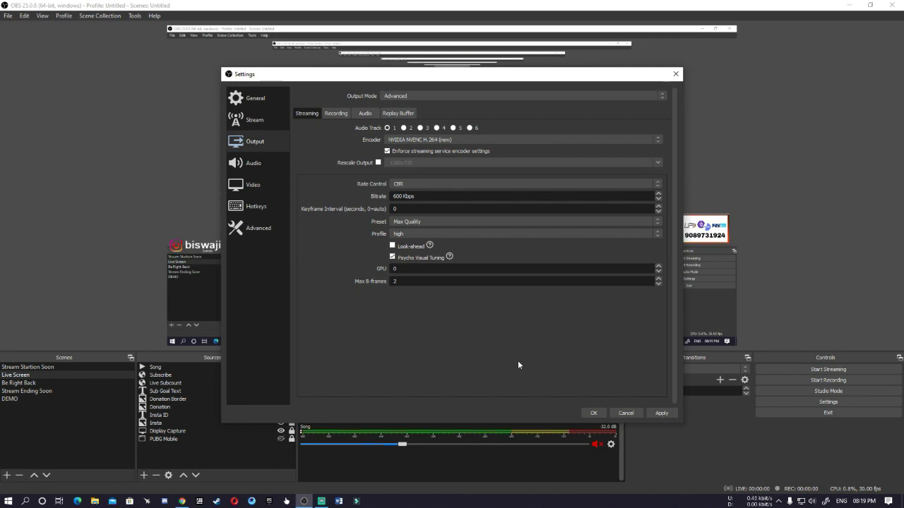
Check the audio track bitrates and the video settings, ending on the streaming output settings
click(363, 114)
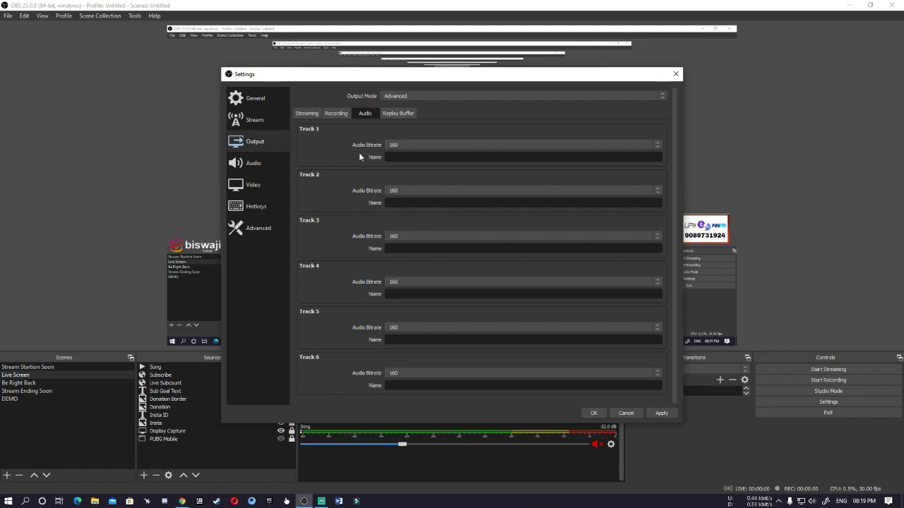
click(260, 185)
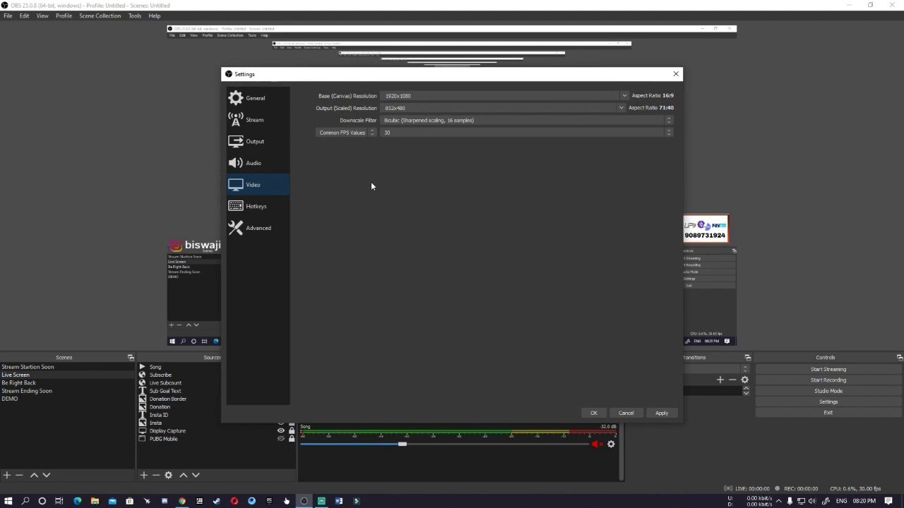
click(265, 144)
click(307, 114)
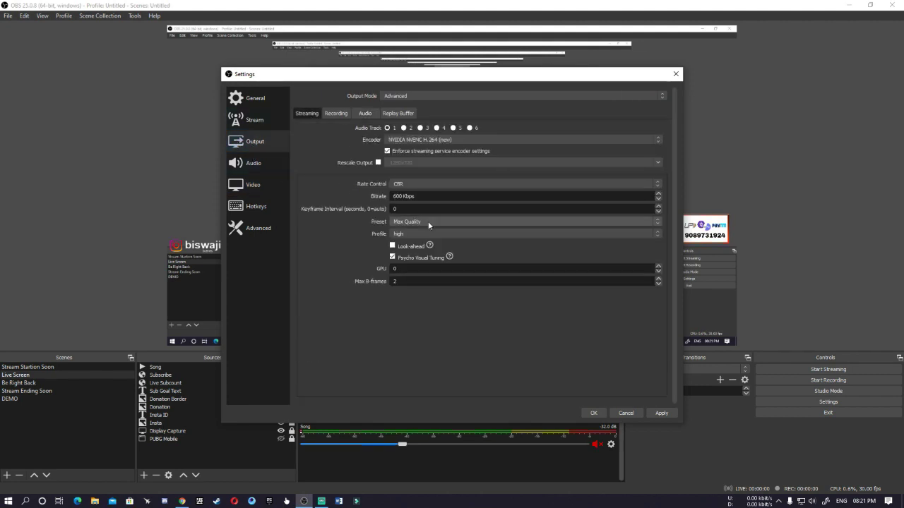